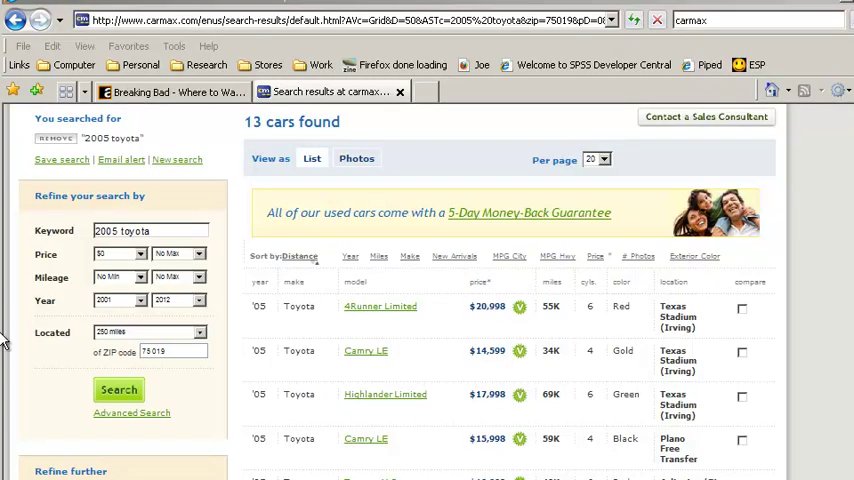
Select all text on the CarMax Toyota search results page
key(ctrl+a)
Copy the selected car results and bring up the Excel workbook
right_click(399, 316)
click(465, 420)
click(470, 425)
key(alt+Tab)
Replace the formatted Excel paste with a Paste Special as Unicode Text
key(ctrl+v)
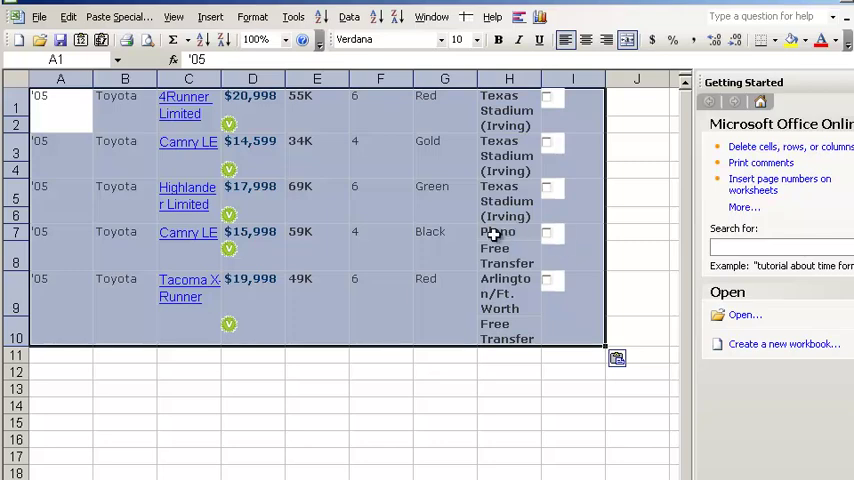
key(ctrl+z)
click(118, 17)
click(538, 252)
click(812, 199)
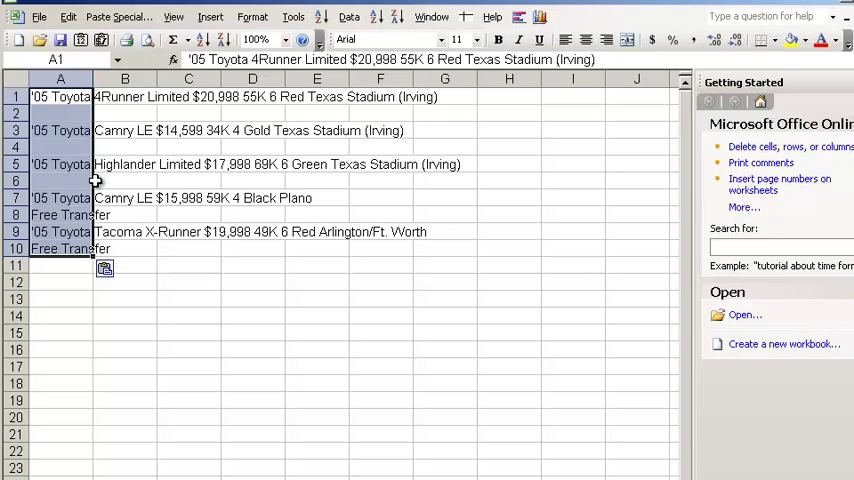
Paste the five Toyota listings into Word as Unformatted Unicode Text
key(alt+Tab)
right_click(140, 180)
click(82, 40)
click(390, 307)
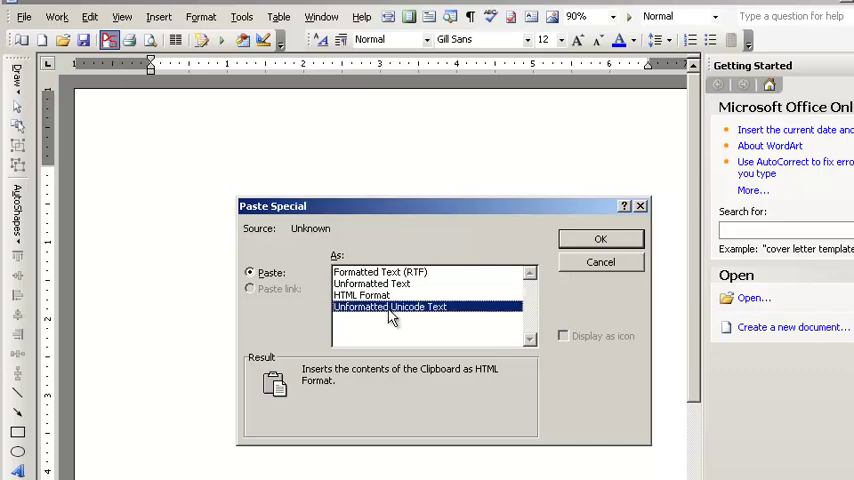
click(600, 239)
click(83, 40)
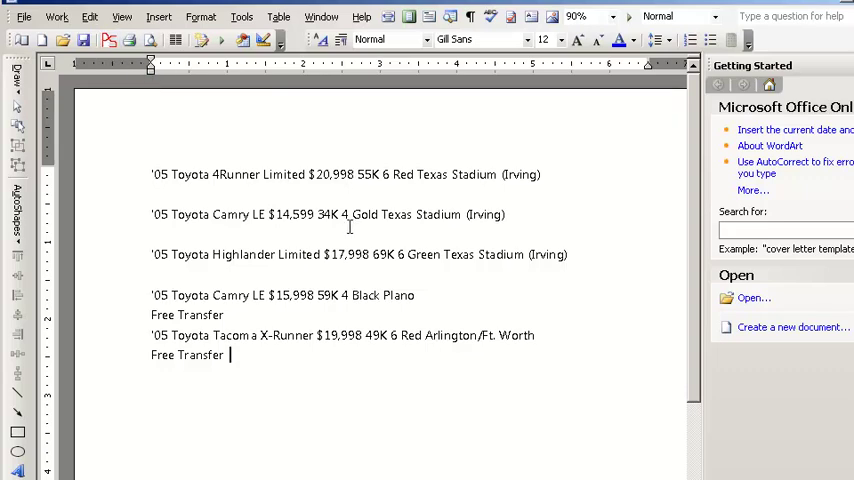
key(alt+Tab)
right_click(372, 313)
click(398, 417)
key(alt+Tab)
key(ctrl+a)
key(Delete)
key(ctrl+v)
Paste the car listings into the SPSS syntax window, then revisit the browser
key(alt+Tab)
right_click(330, 133)
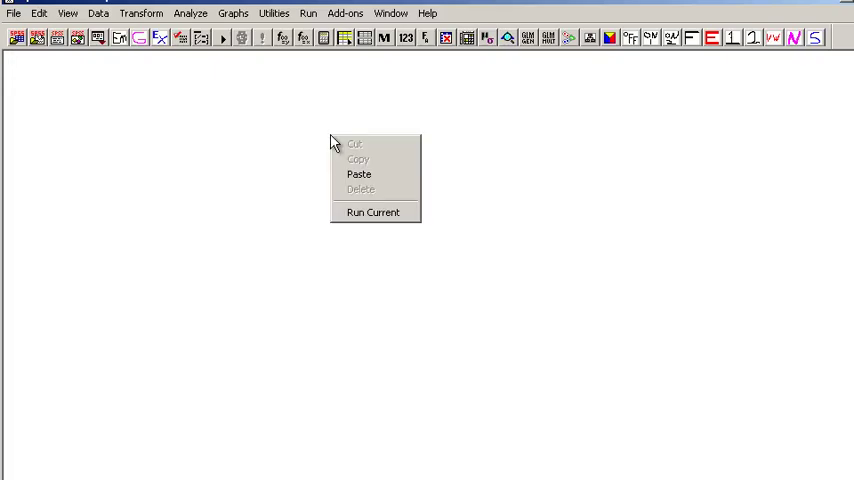
click(359, 174)
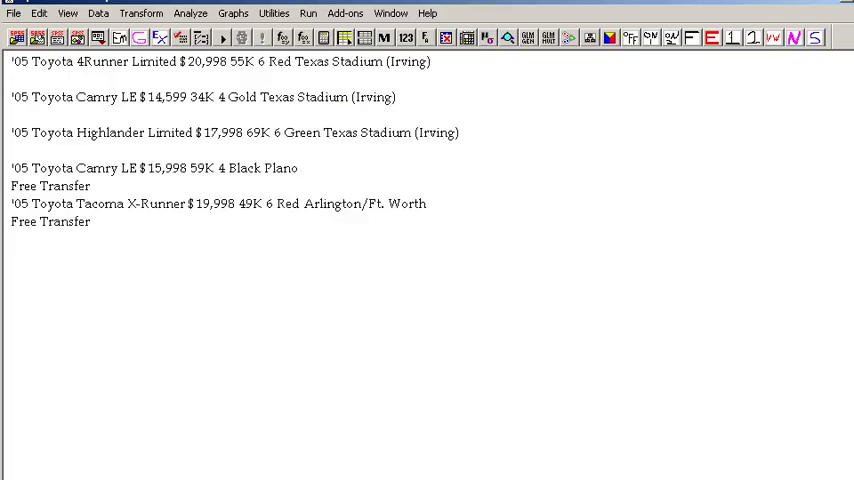
key(alt+Tab)
key(alt+Tab)
Clear all syntax window text and paste the car listings in again
key(ctrl+a)
key(Delete)
right_click(290, 145)
click(315, 179)
Undo the SPSS paste to blank the syntax editor and open the Edit menu
key(ctrl+z)
click(39, 13)
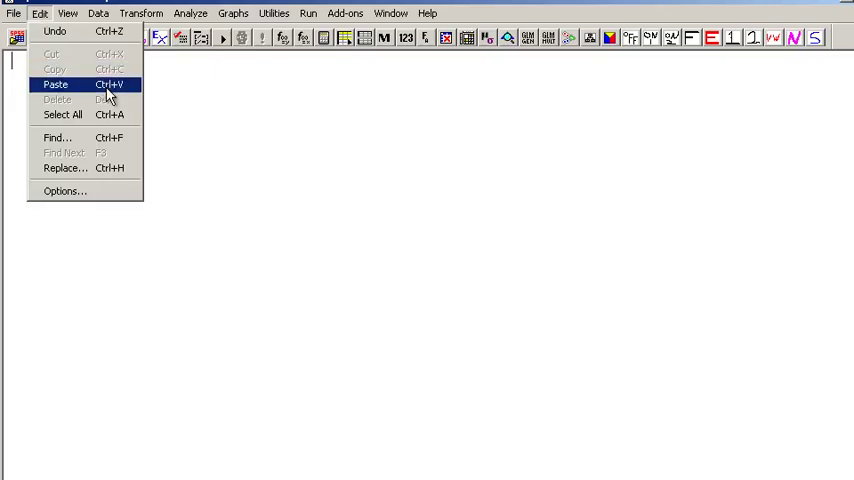